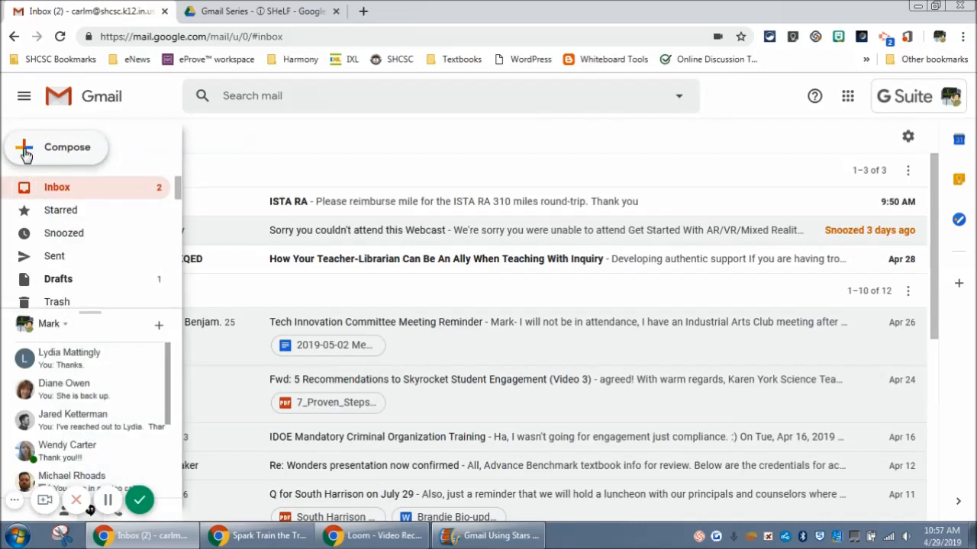
- Look through the existing mail labels, from 2018 Summer Institute down to the end of the label list
scroll(50, 215, down, 1)
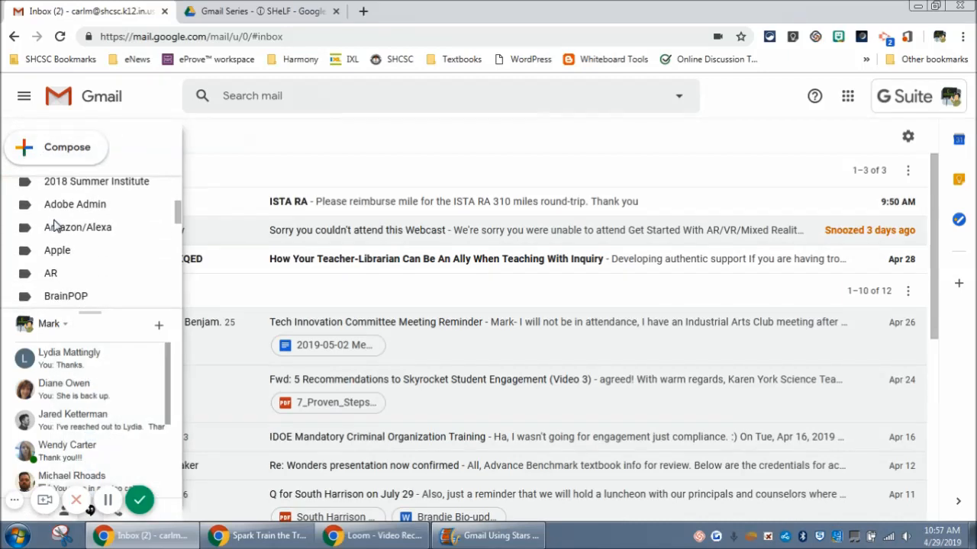
scroll(55, 226, up, 1)
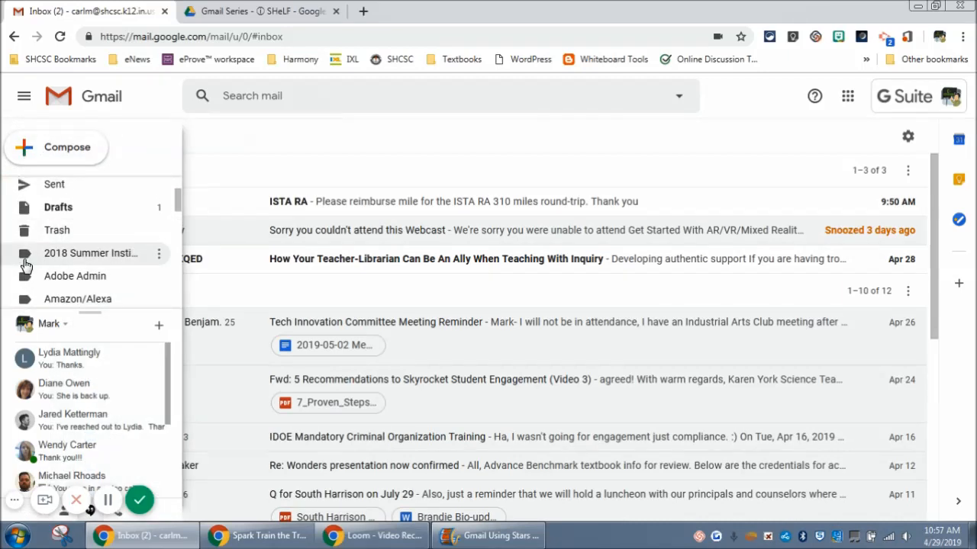
scroll(26, 278, down, 3)
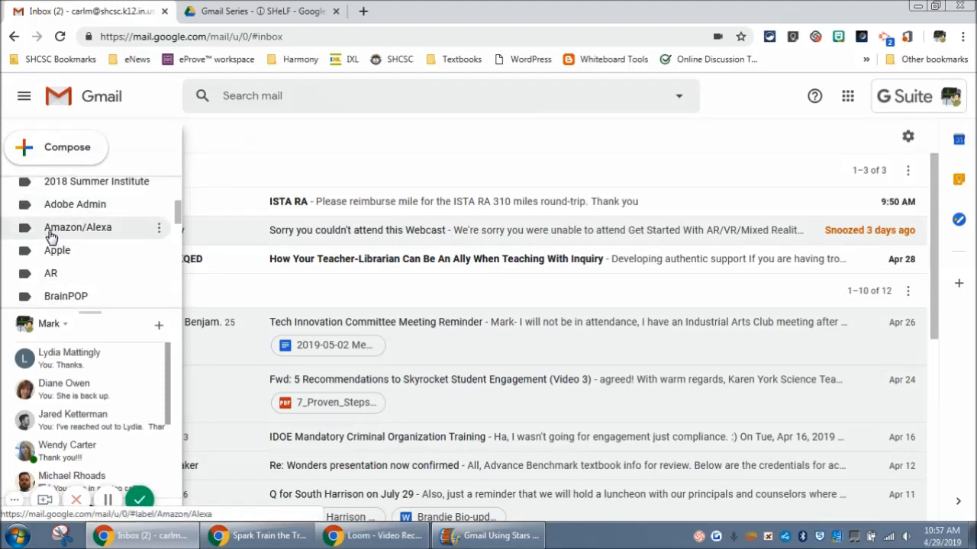
scroll(50, 236, down, 1)
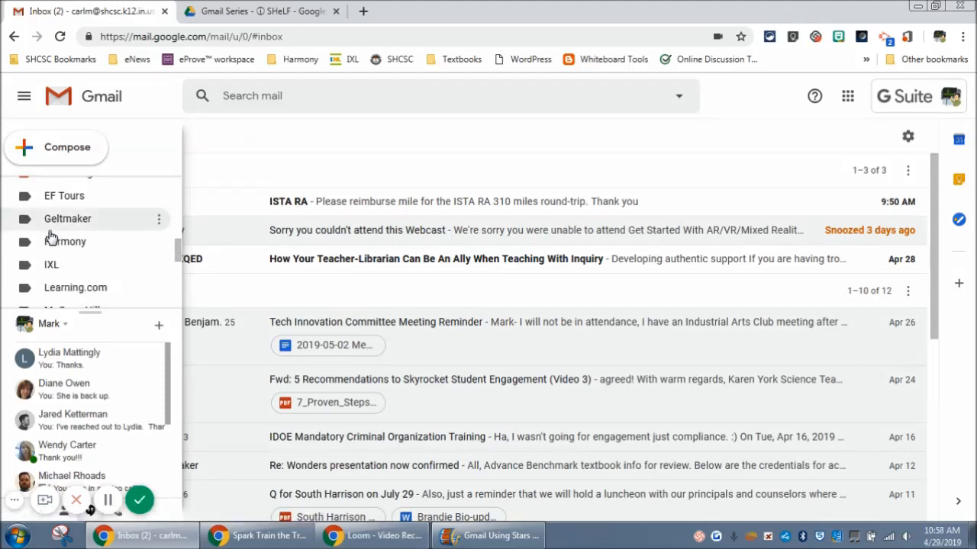
scroll(51, 236, up, 2)
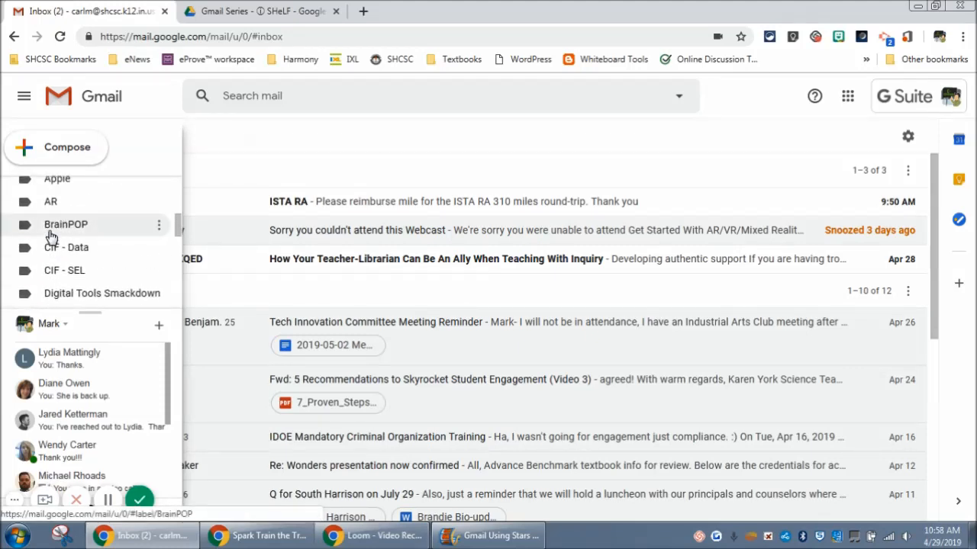
scroll(51, 236, down, 5)
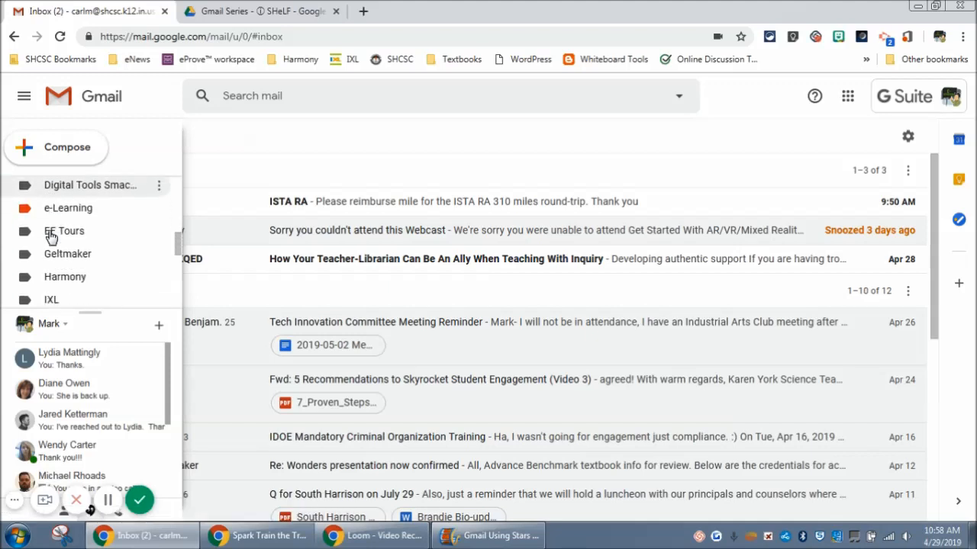
scroll(50, 238, down, 2)
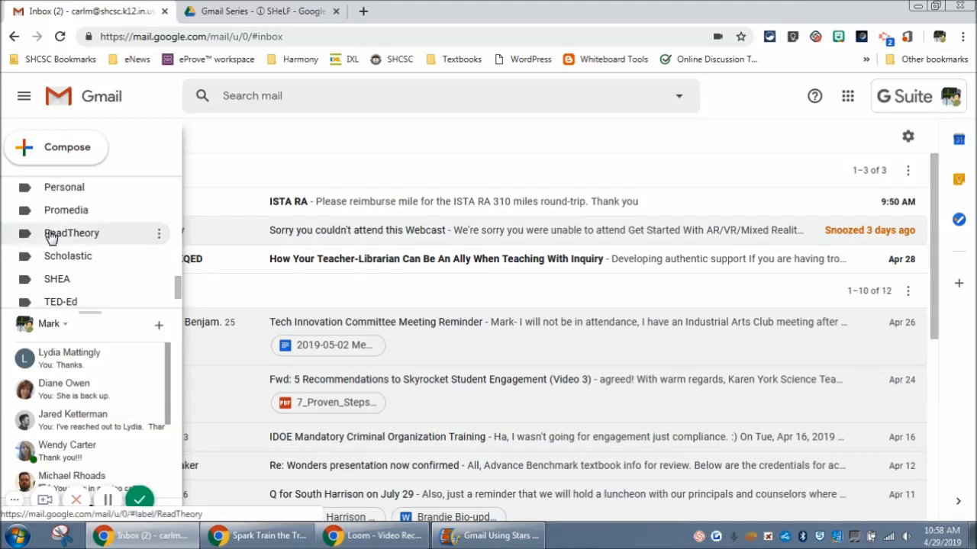
scroll(50, 237, down, 1)
scroll(51, 237, up, 8)
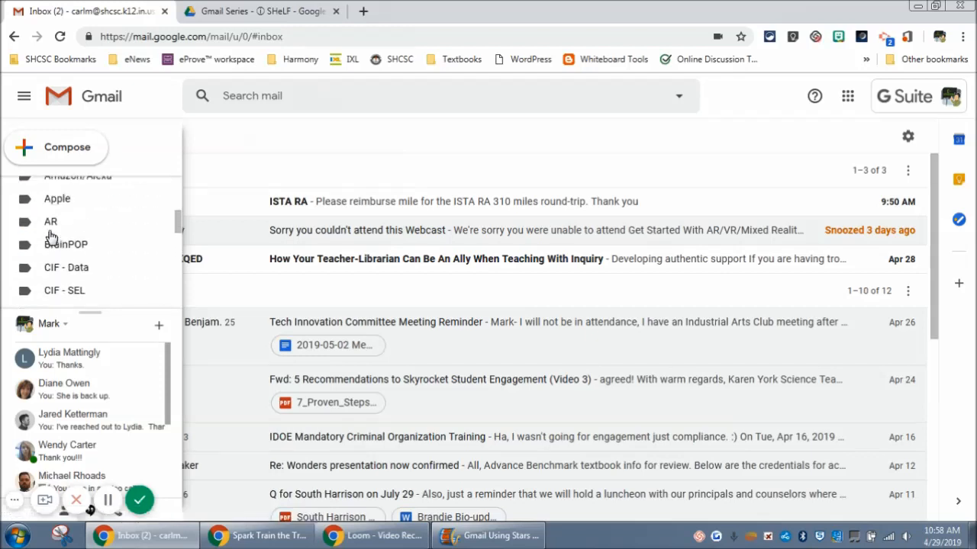
scroll(50, 237, down, 2)
scroll(50, 237, up, 3)
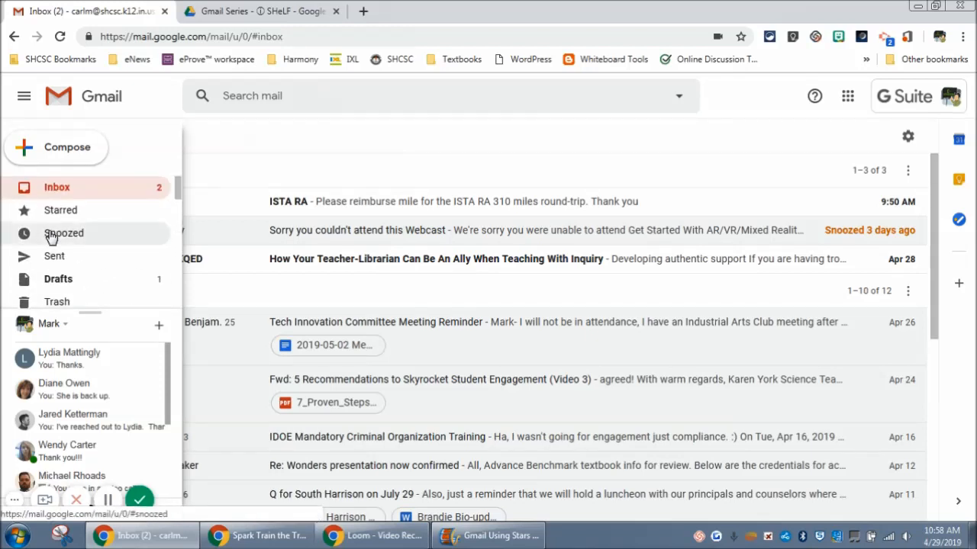
scroll(61, 255, down, 2)
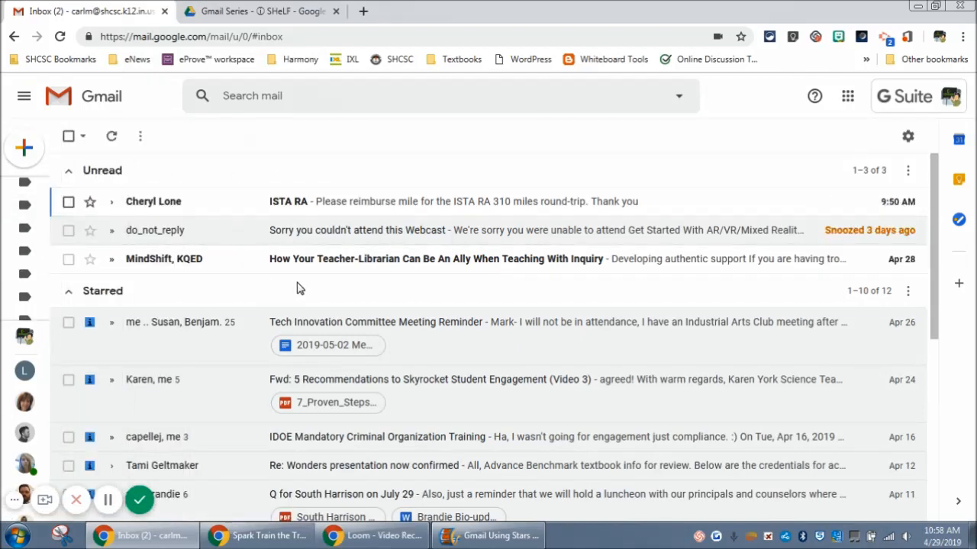
- Start a new label named "Tech Innovation Committee" for the starred Tech Innovation Committee Meeting Reminder conversation
scroll(217, 297, down, 1)
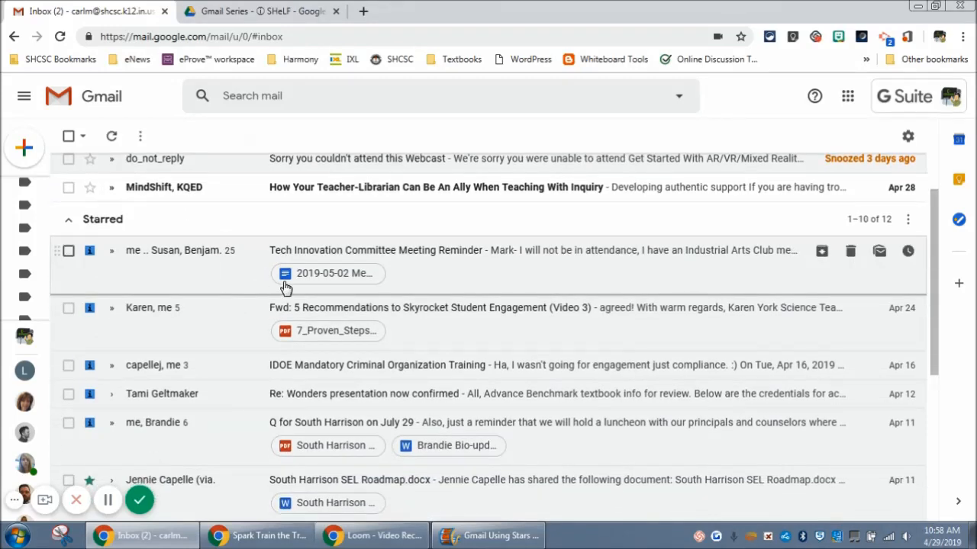
scroll(428, 261, down, 1)
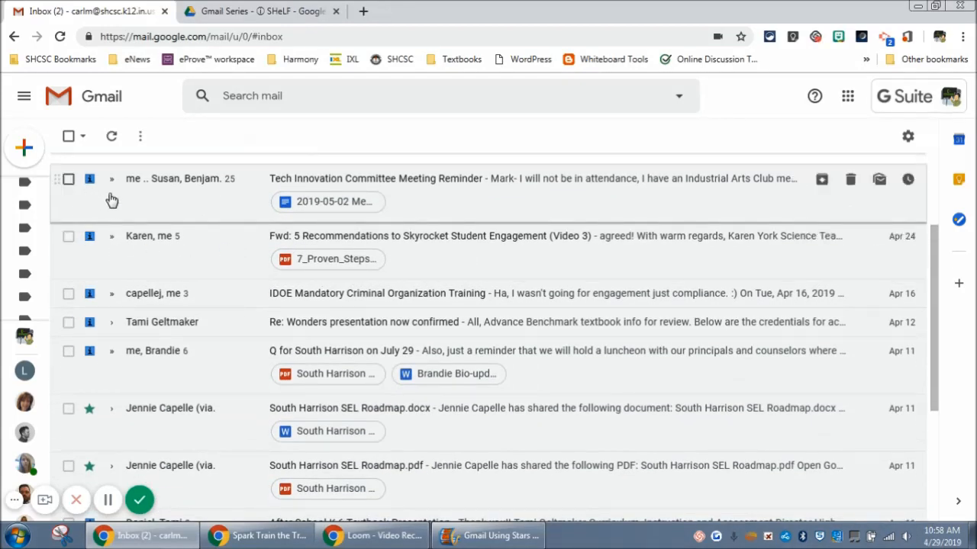
click(68, 183)
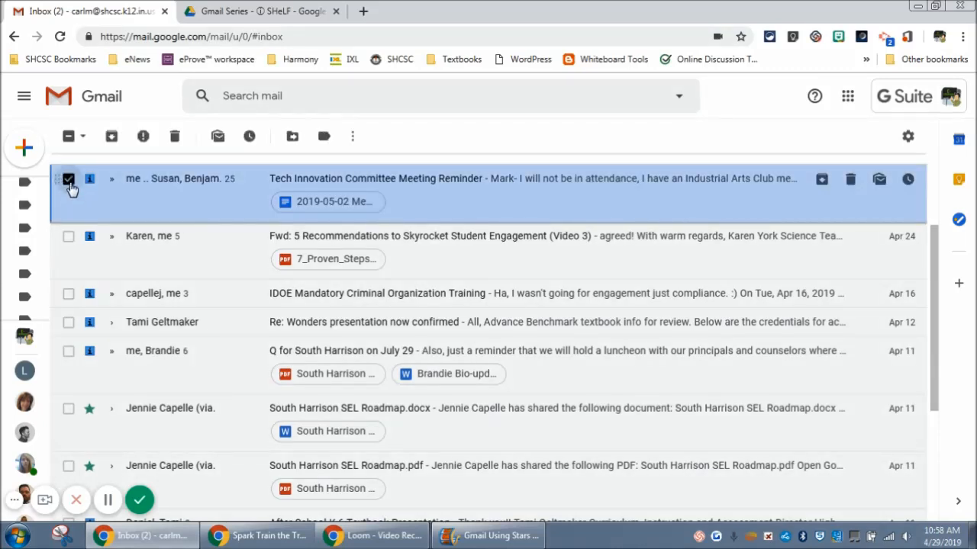
click(324, 137)
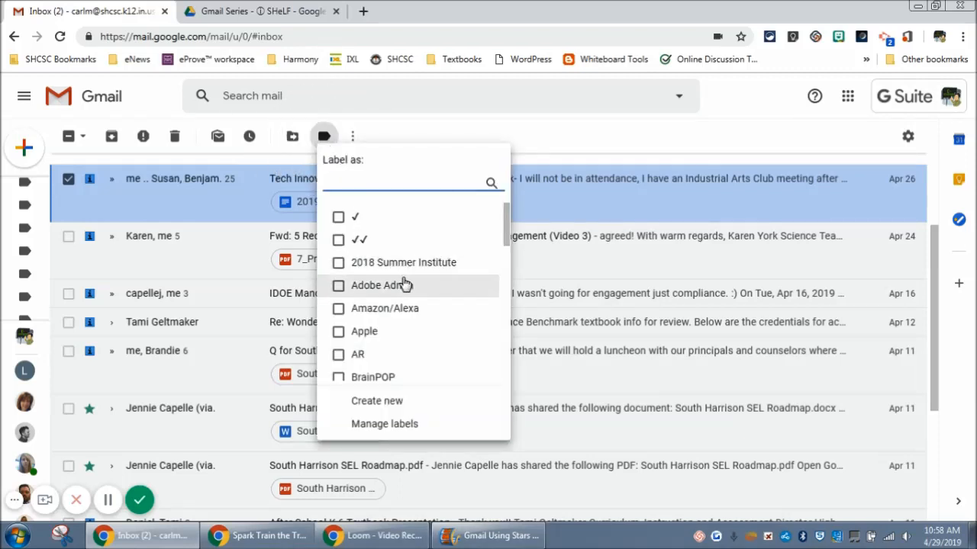
scroll(402, 283, down, 10)
scroll(403, 282, up, 10)
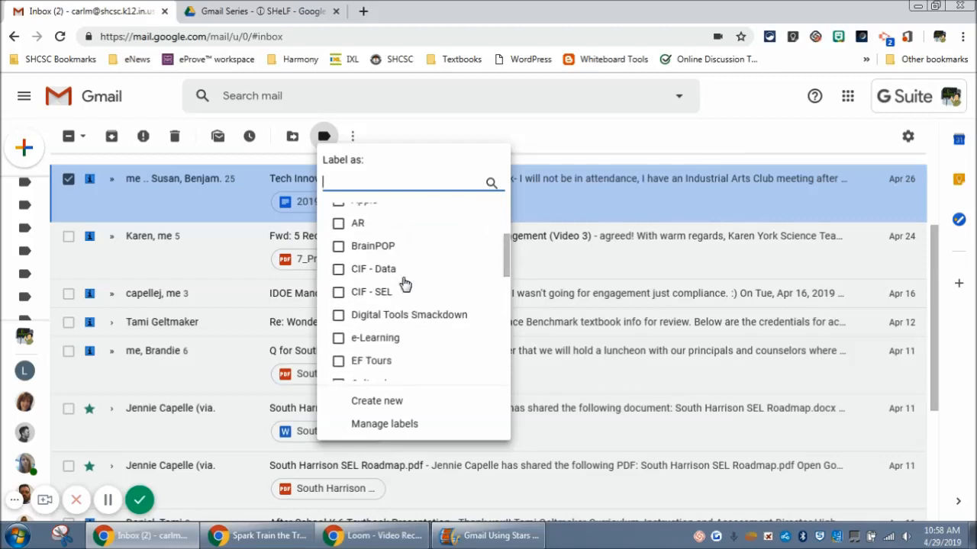
click(374, 402)
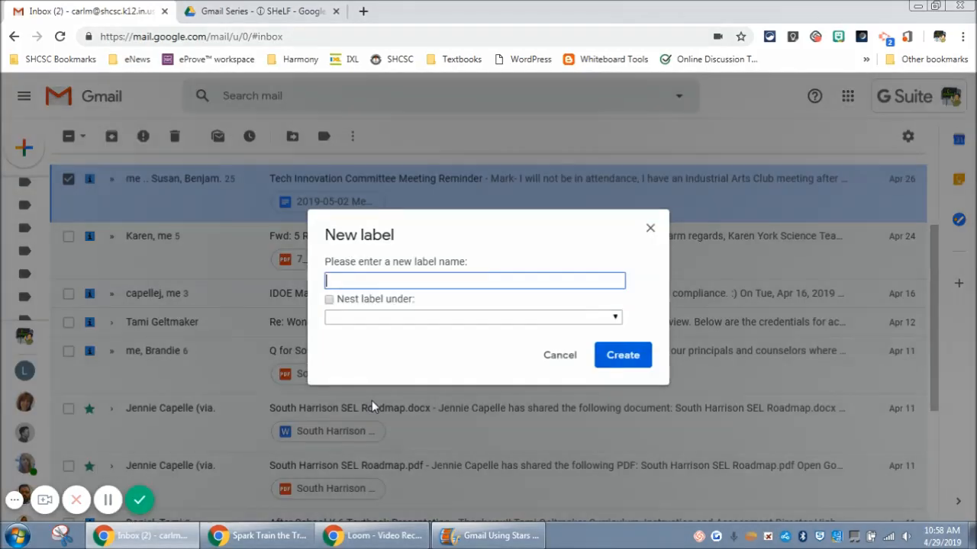
text(Tech Innovation Committee)
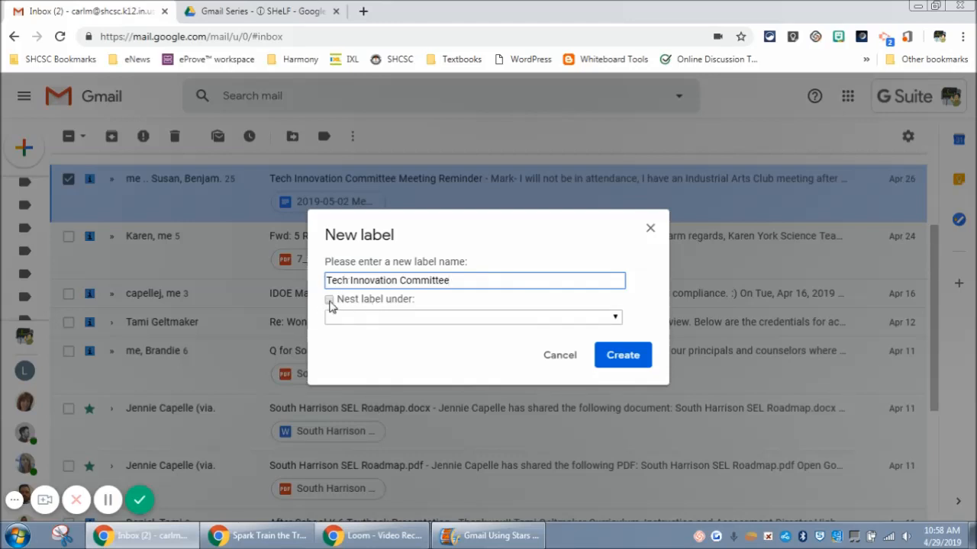
click(329, 300)
click(471, 323)
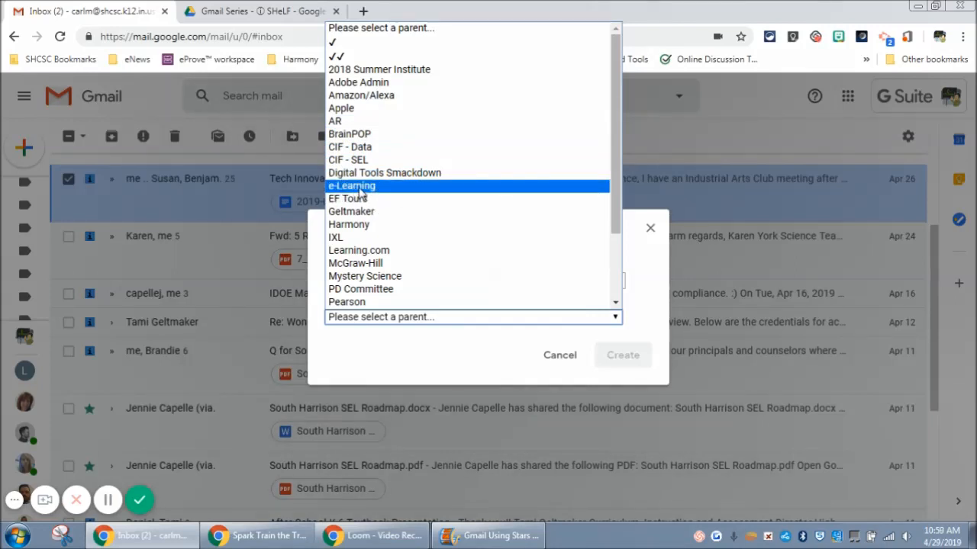
click(424, 357)
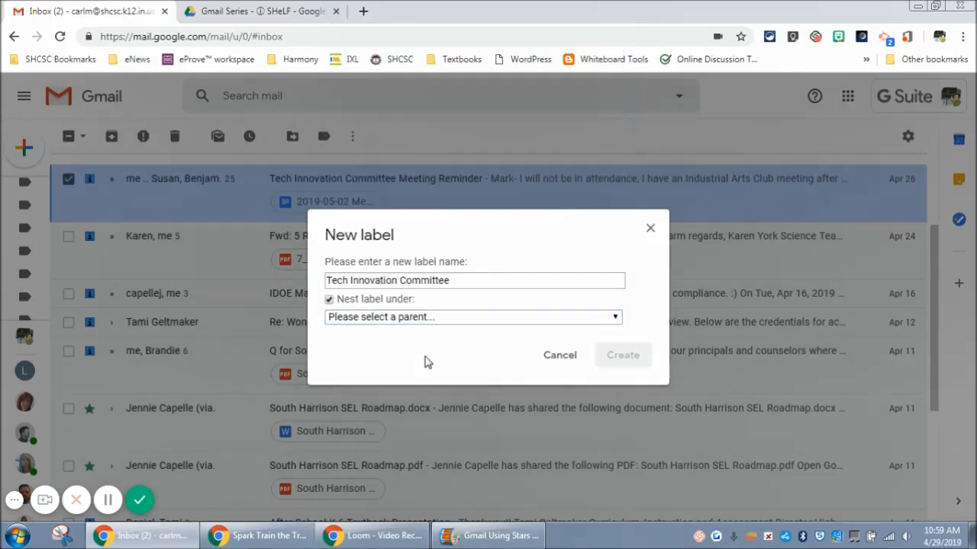
click(329, 300)
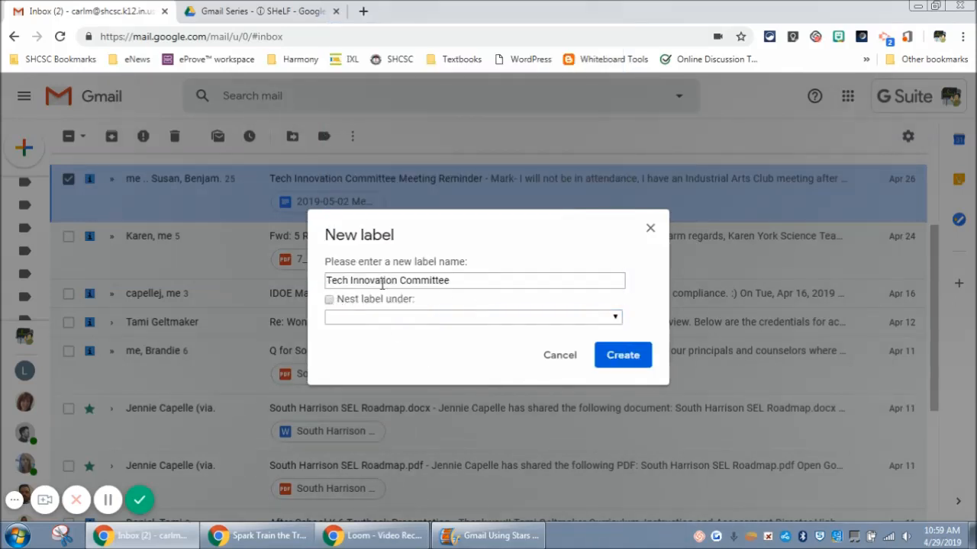
- Create the new label without nesting it and deselect the meeting reminder conversation
click(621, 356)
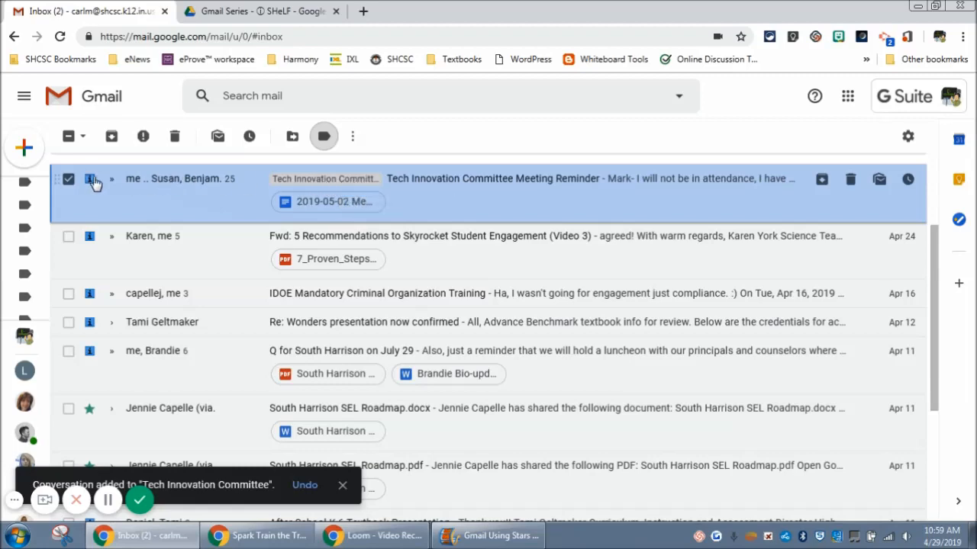
click(69, 180)
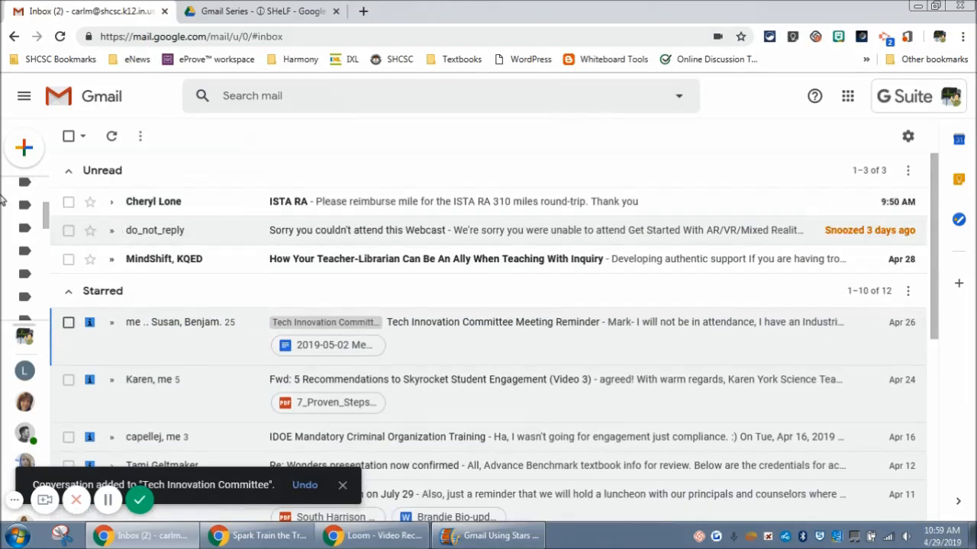
- Open the meeting reminder conversation from the Tech Innovation Committee label and remove its Inbox label
mouse_move(15, 202)
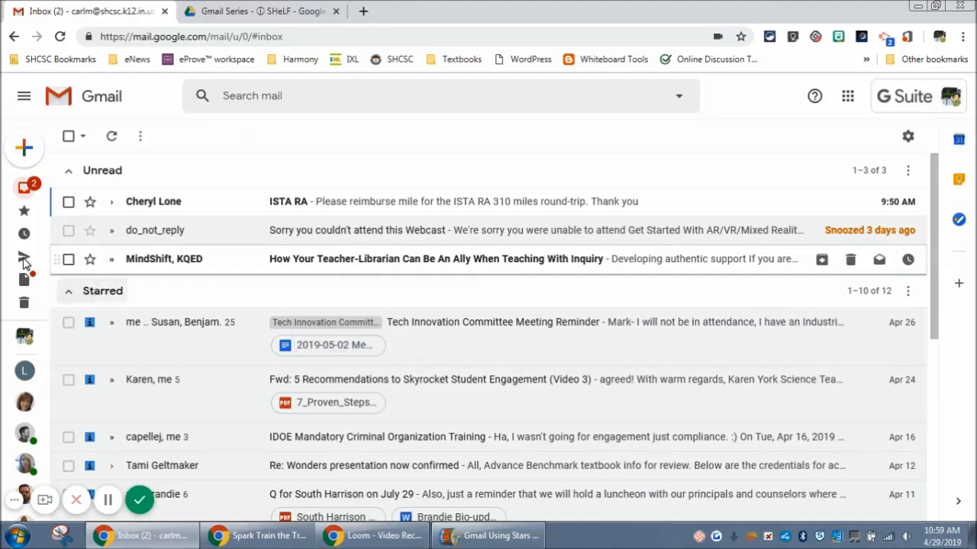
mouse_move(23, 266)
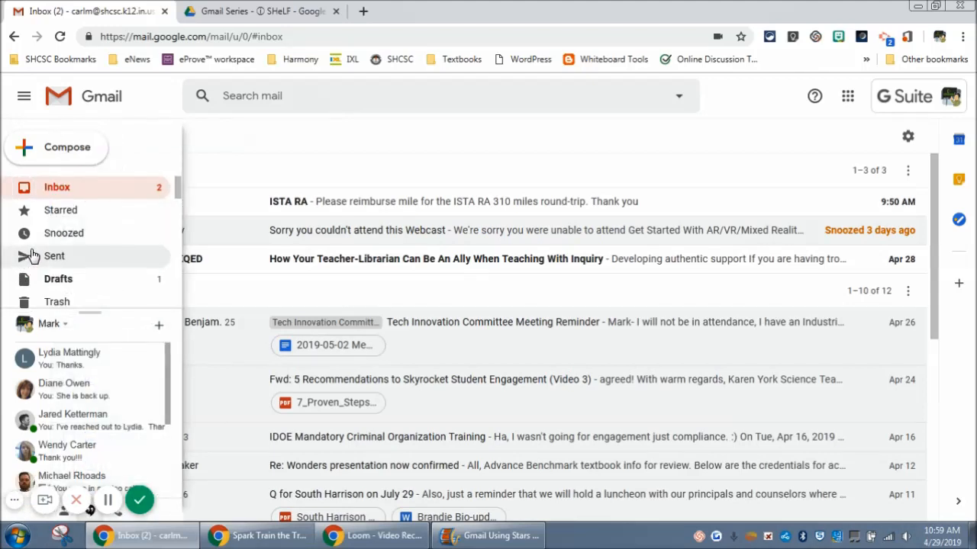
scroll(42, 256, down, 10)
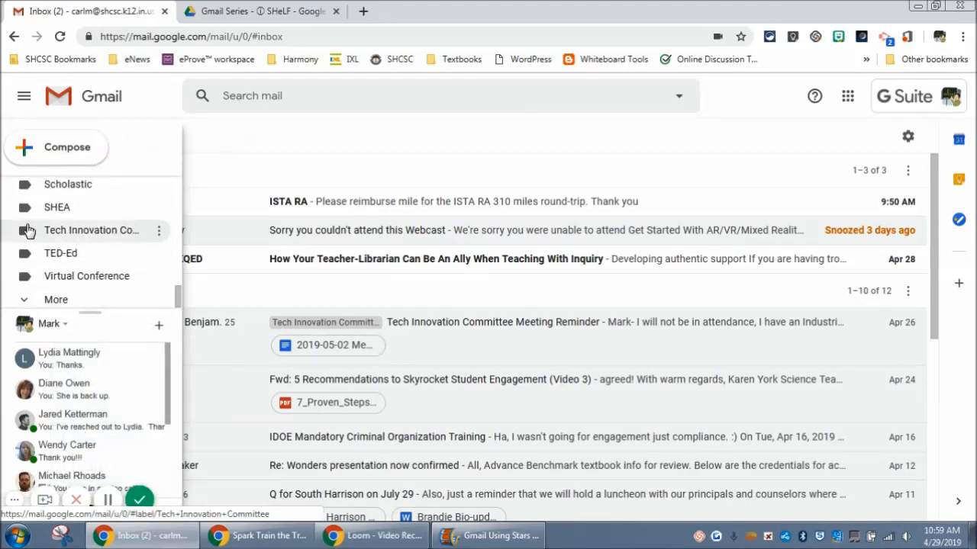
click(74, 234)
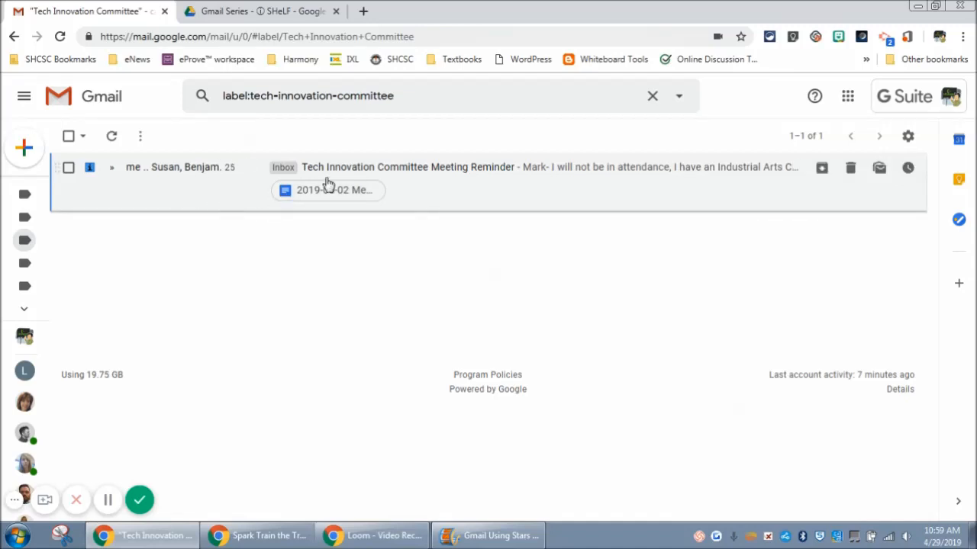
click(401, 170)
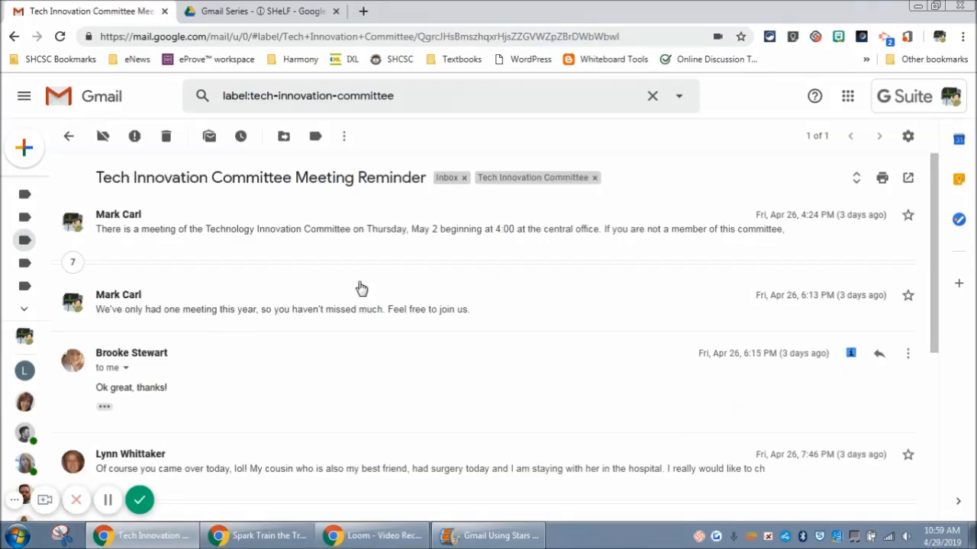
click(464, 178)
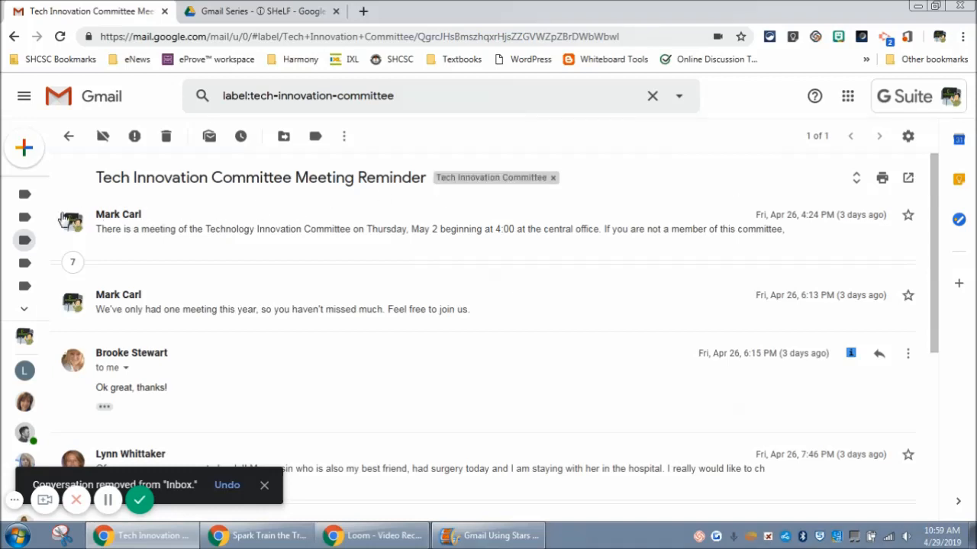
- Check the inbox and the Tech Innovation Committee label for the meeting reminder conversation
mouse_move(52, 153)
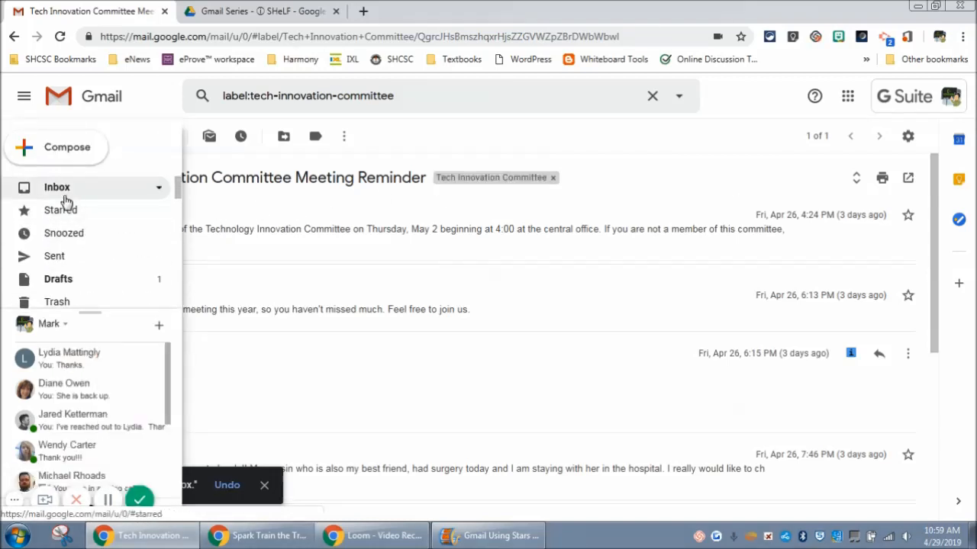
click(63, 192)
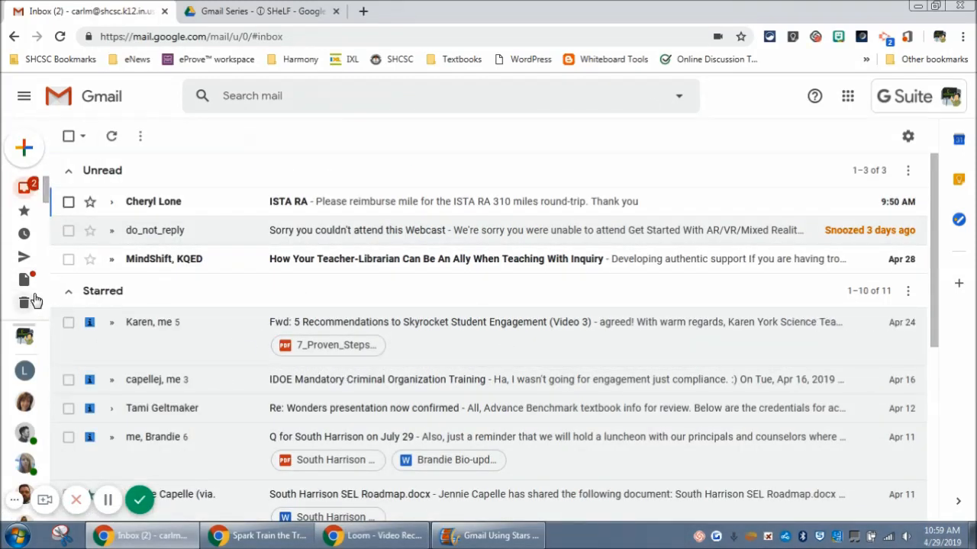
mouse_move(37, 263)
scroll(39, 262, down, 10)
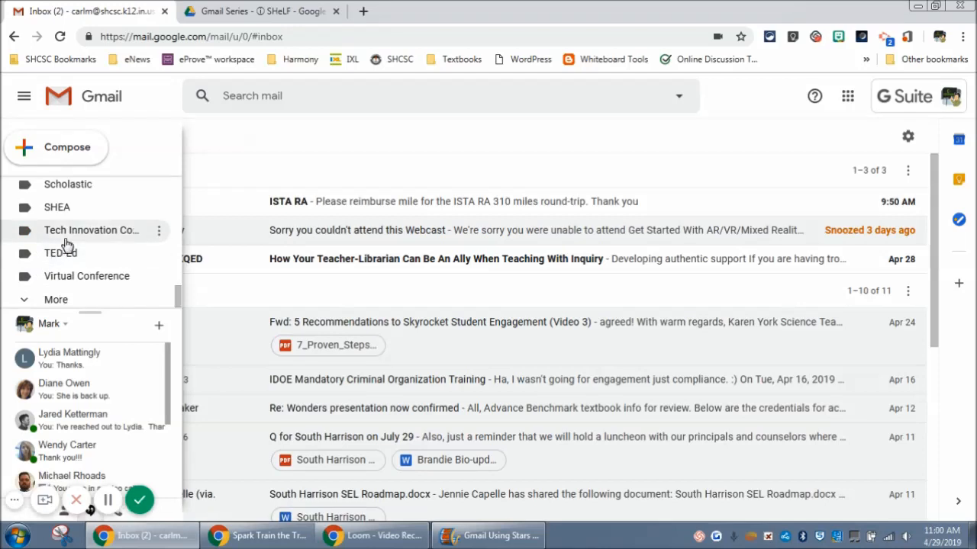
click(66, 233)
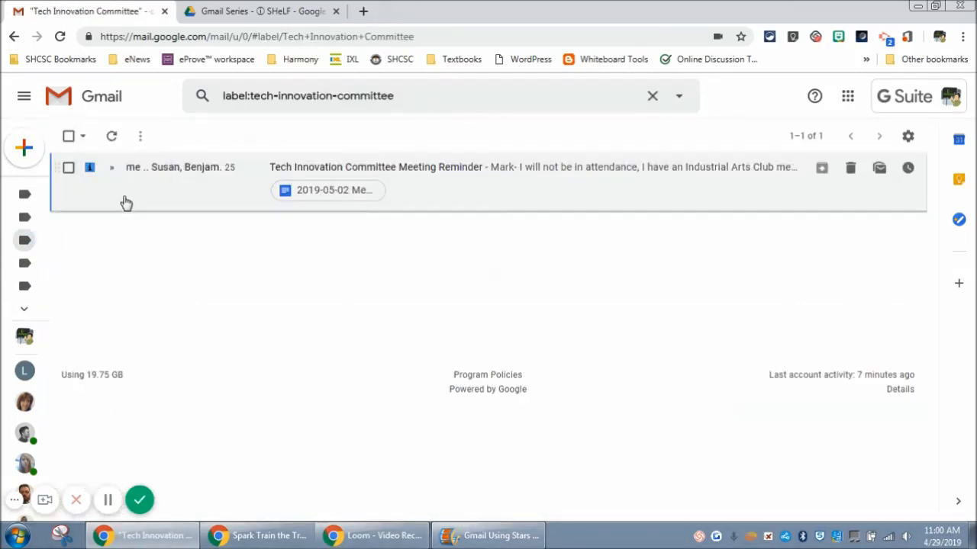
- Return to the inbox and look through the remaining starred conversations
scroll(25, 214, up, 10)
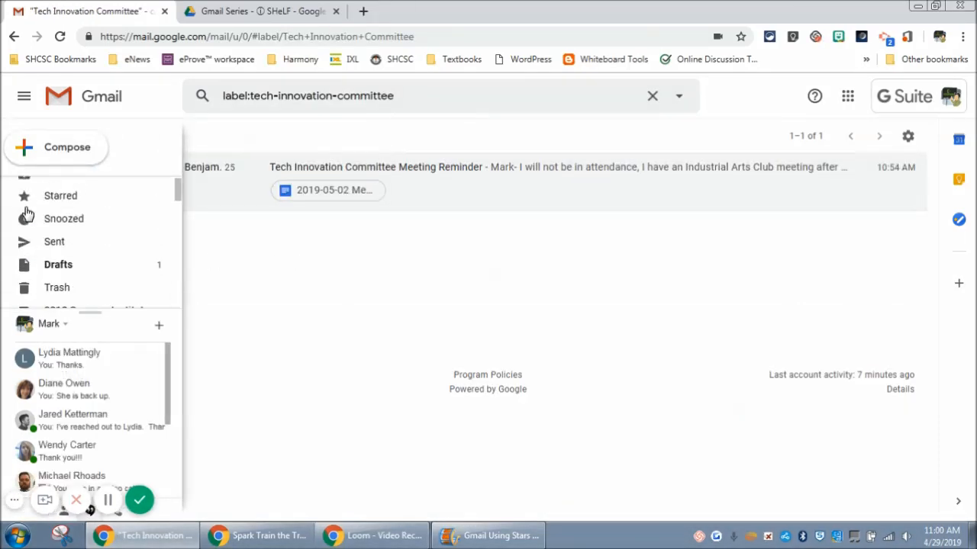
click(89, 194)
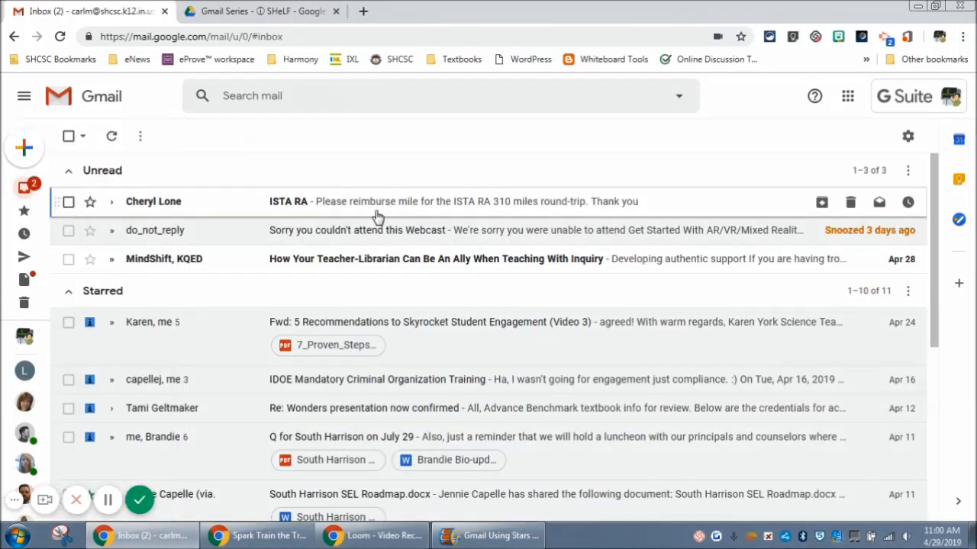
scroll(242, 326, down, 3)
scroll(242, 326, down, 3)
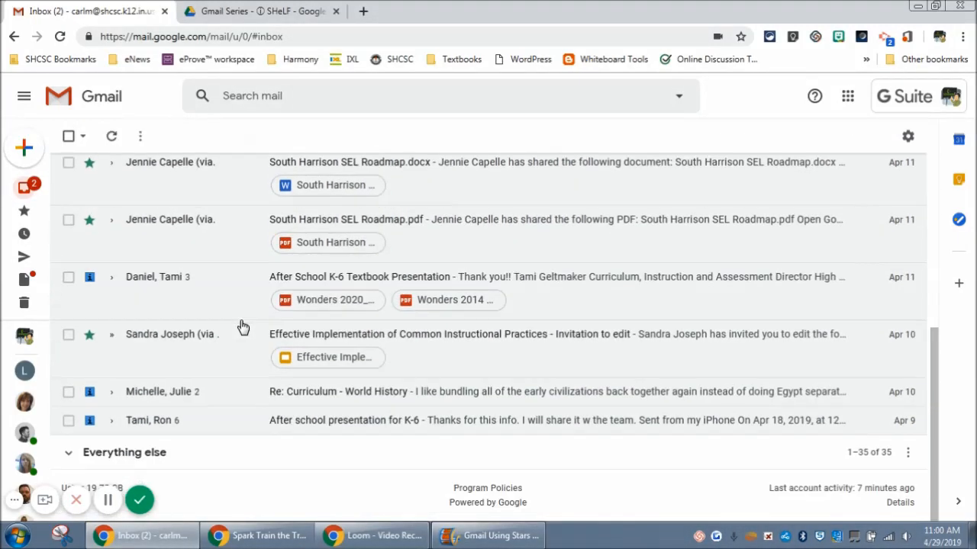
- Open the starred IDOE Mandatory Criminal Organization Training conversation and apply the e-Learning label to it
scroll(241, 328, up, 4)
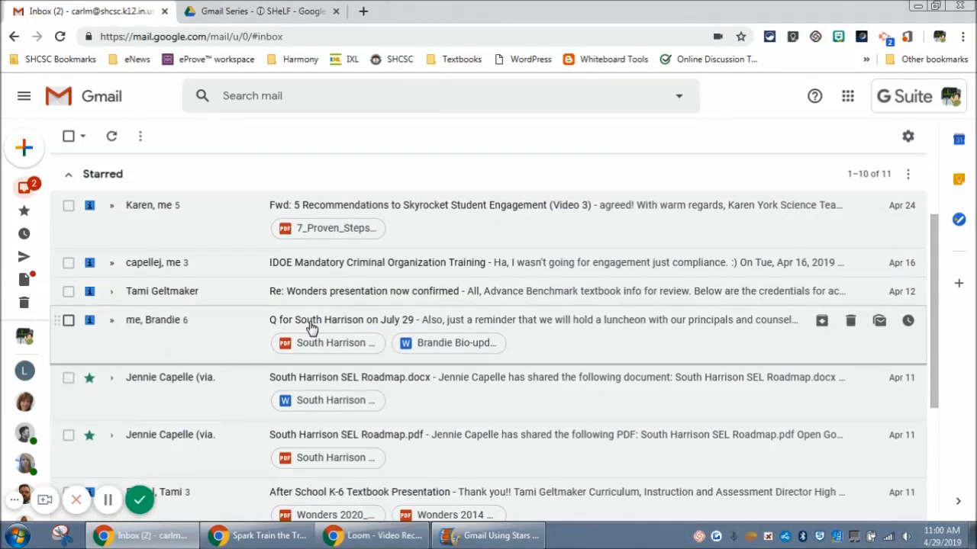
scroll(310, 326, up, 2)
scroll(310, 326, down, 3)
scroll(301, 269, up, 1)
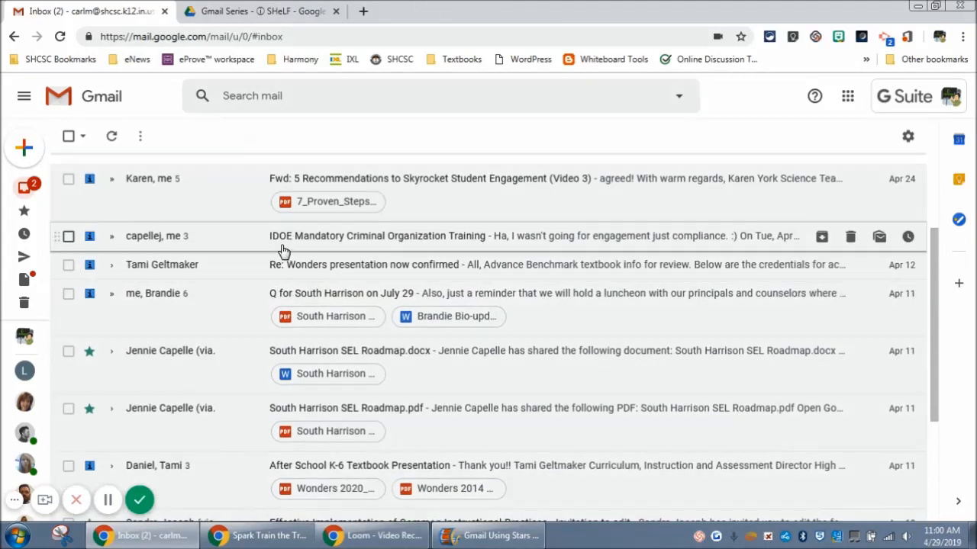
click(408, 253)
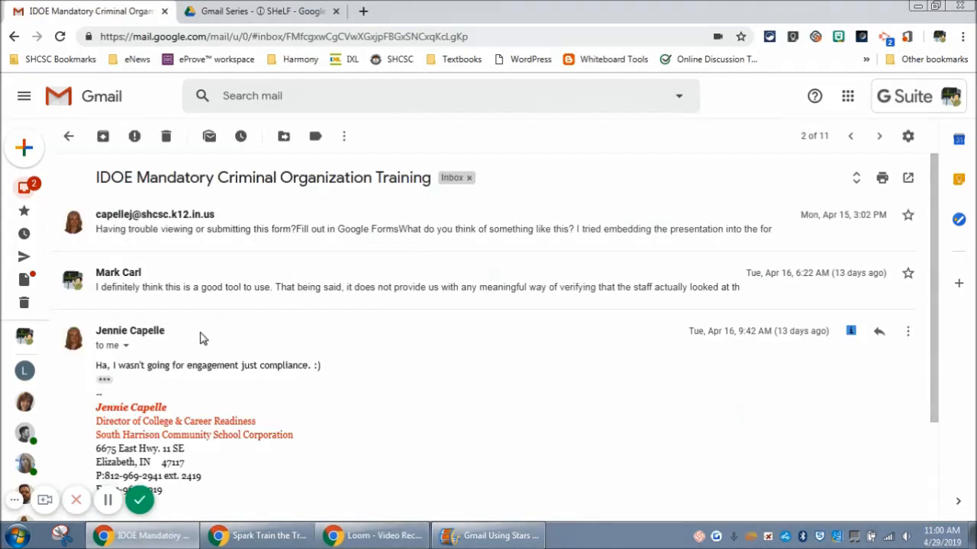
click(320, 145)
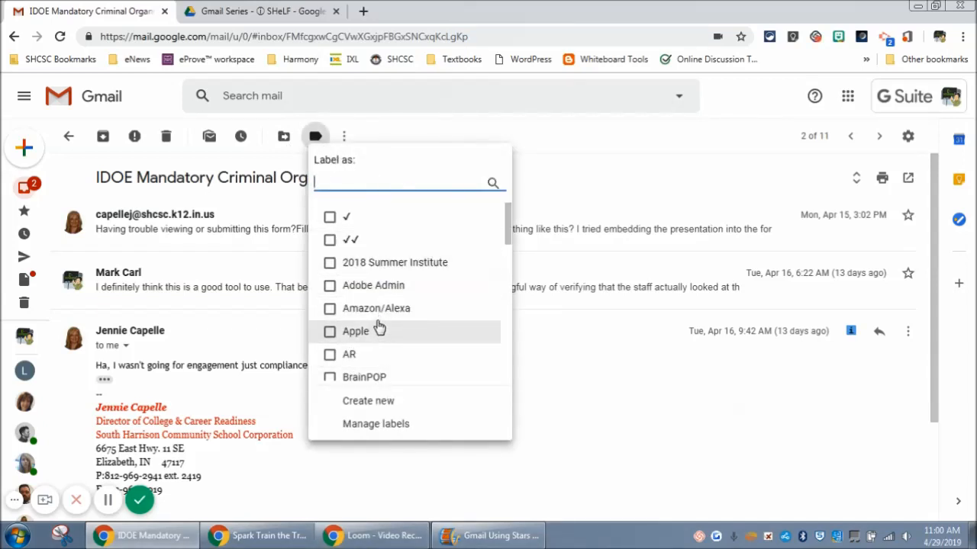
scroll(377, 319, down, 3)
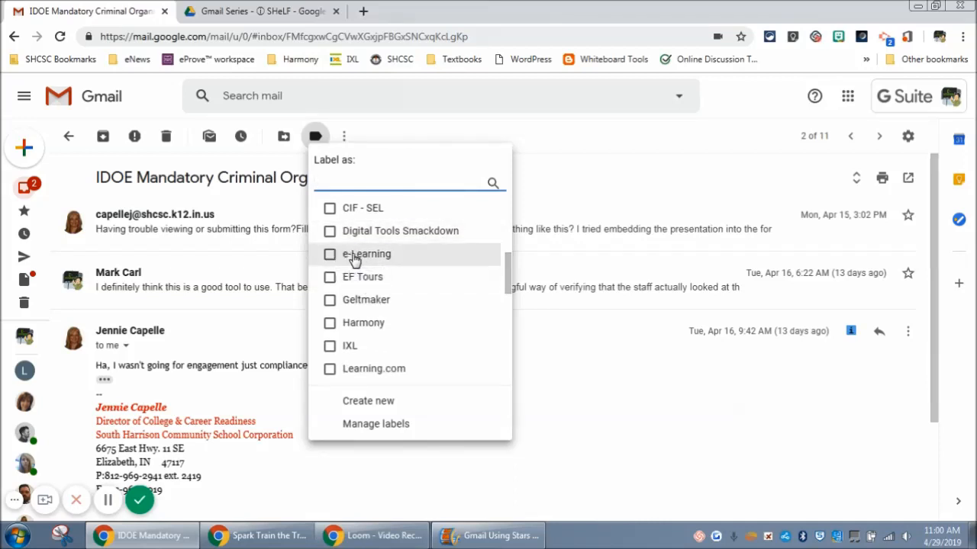
click(353, 256)
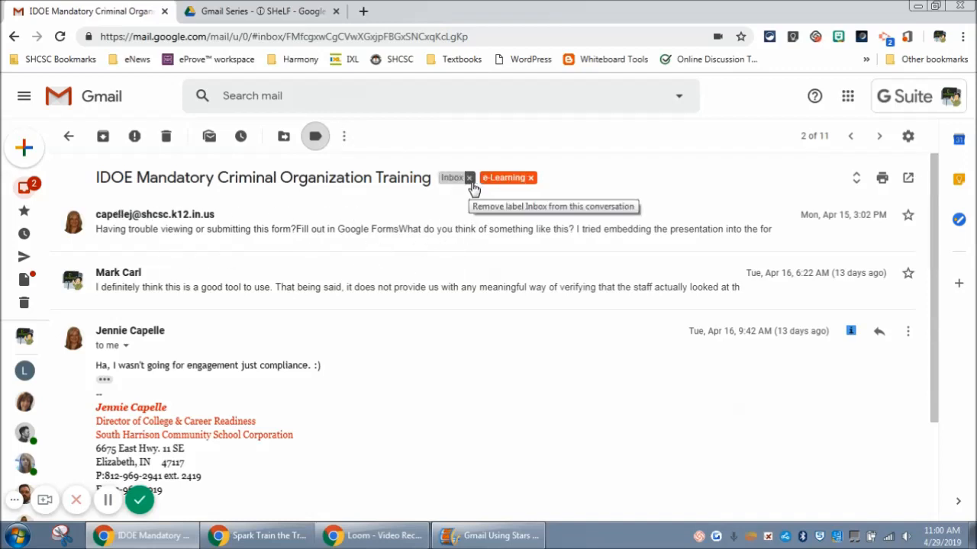
- Remove the e-Learning label from the IDOE Mandatory Criminal Organization Training conversation and return to the inbox
click(529, 178)
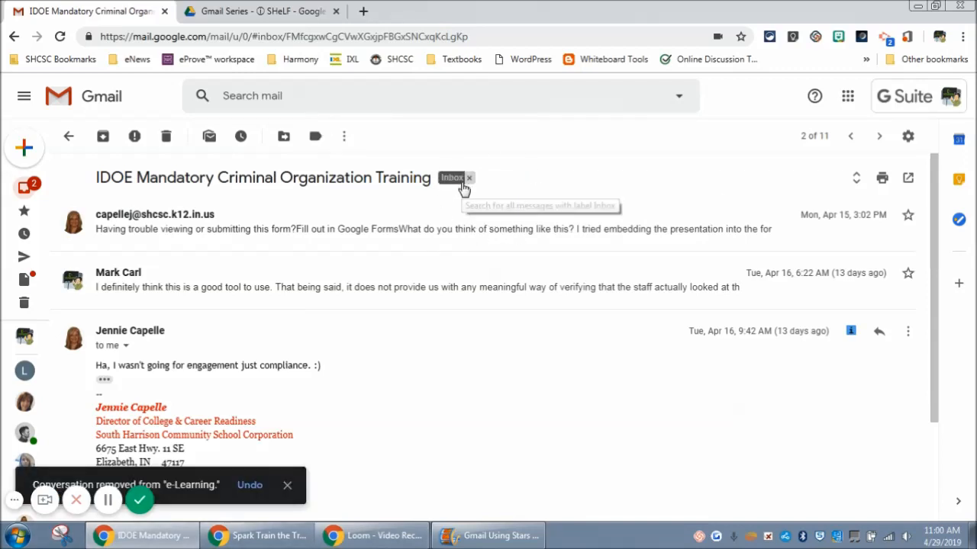
click(67, 137)
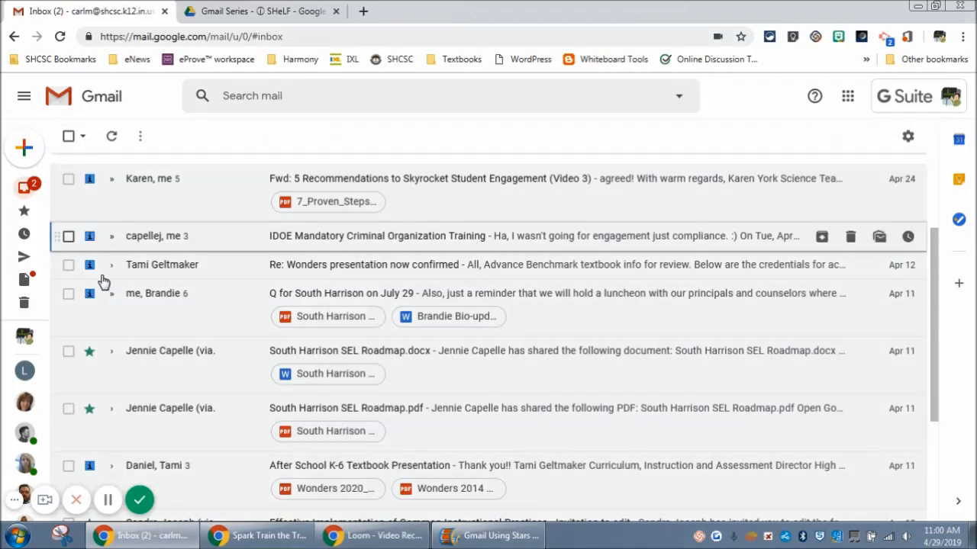